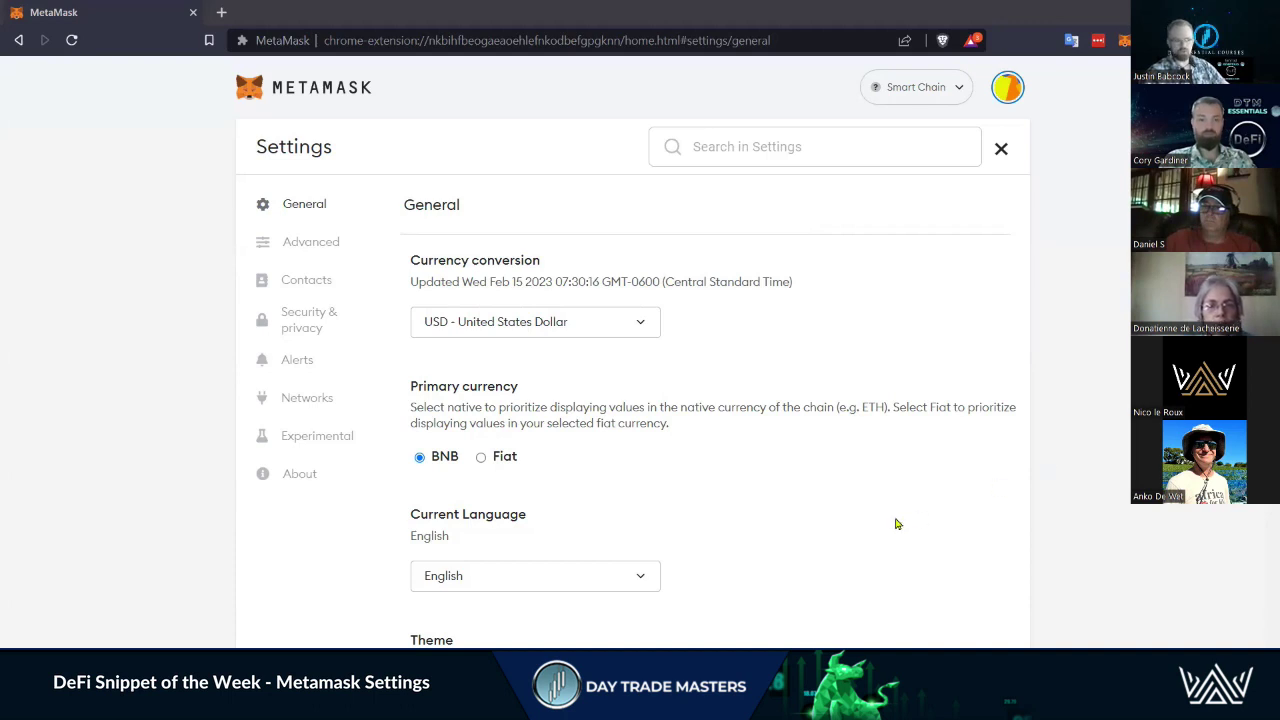
{"action": "scroll", "coordinate": [886, 517], "scroll_direction": "down", "scroll_amount": 1}
{"action": "scroll", "coordinate": [766, 229], "scroll_direction": "up", "scroll_amount": 1}
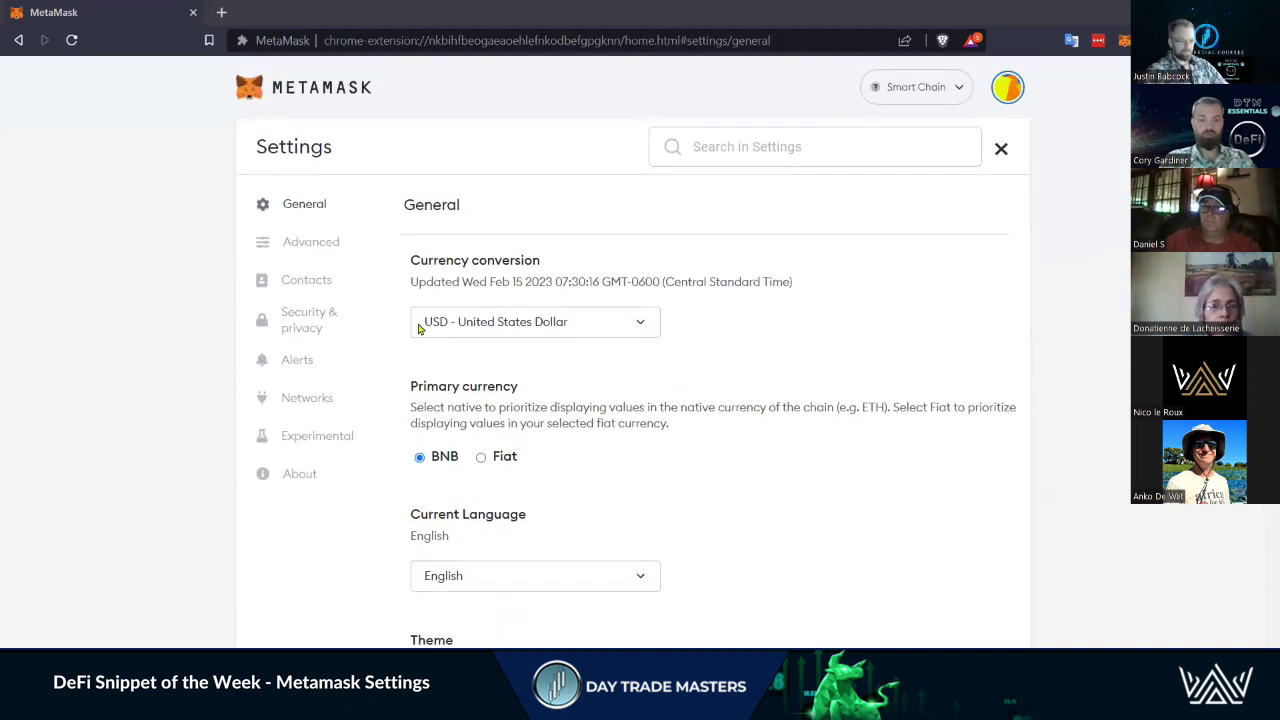
{"action": "scroll", "coordinate": [786, 236], "scroll_direction": "down", "scroll_amount": 3}
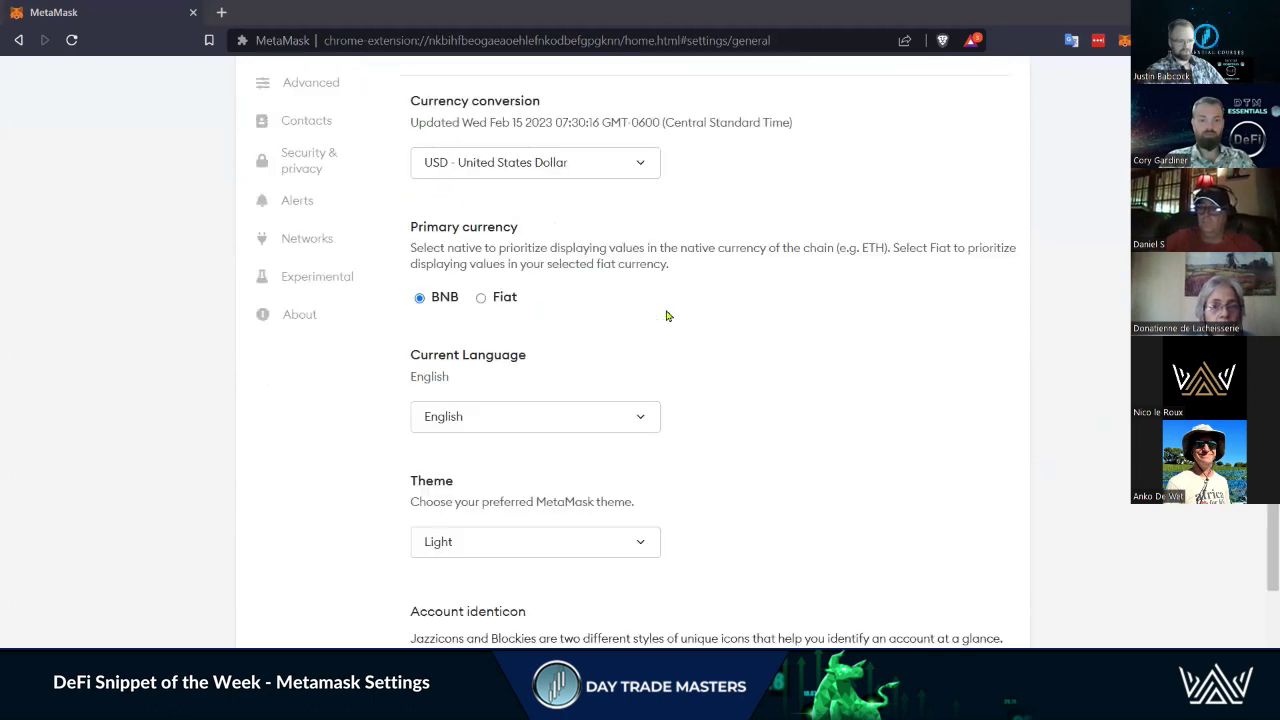
{"action": "scroll", "coordinate": [470, 388], "scroll_direction": "down", "scroll_amount": 1}
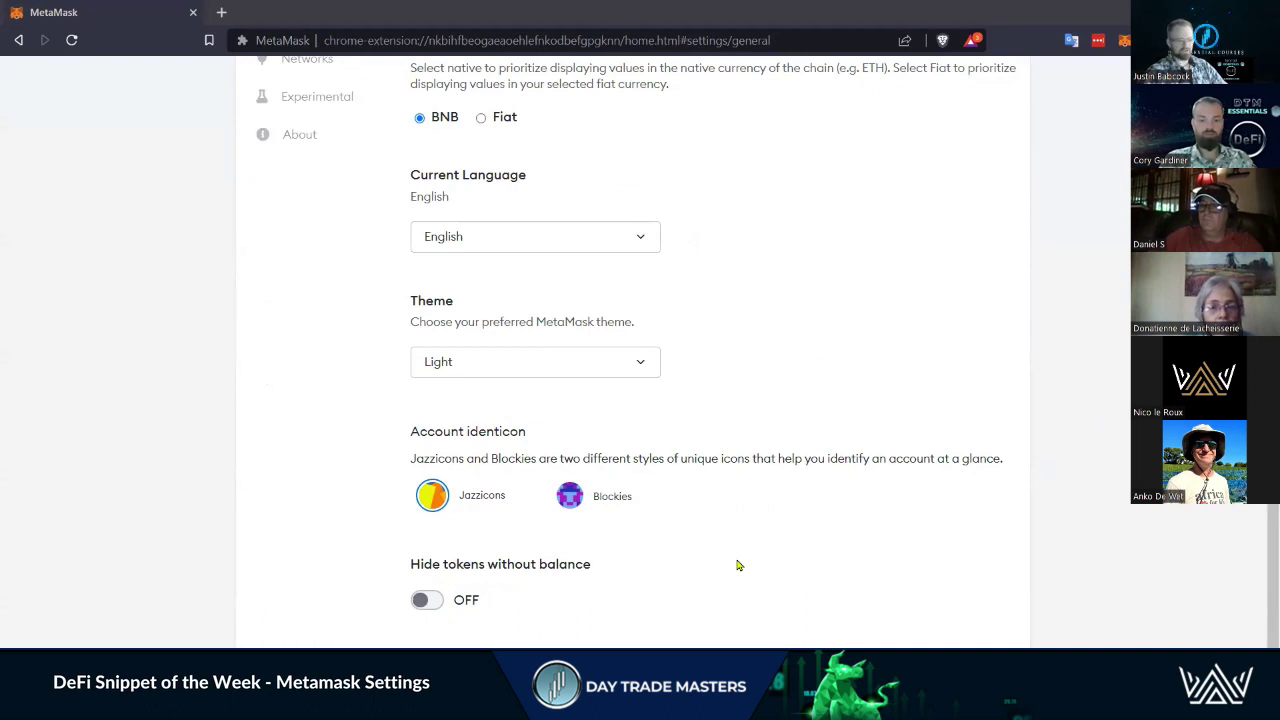
{"action": "scroll", "coordinate": [578, 617], "scroll_direction": "up", "scroll_amount": 4}
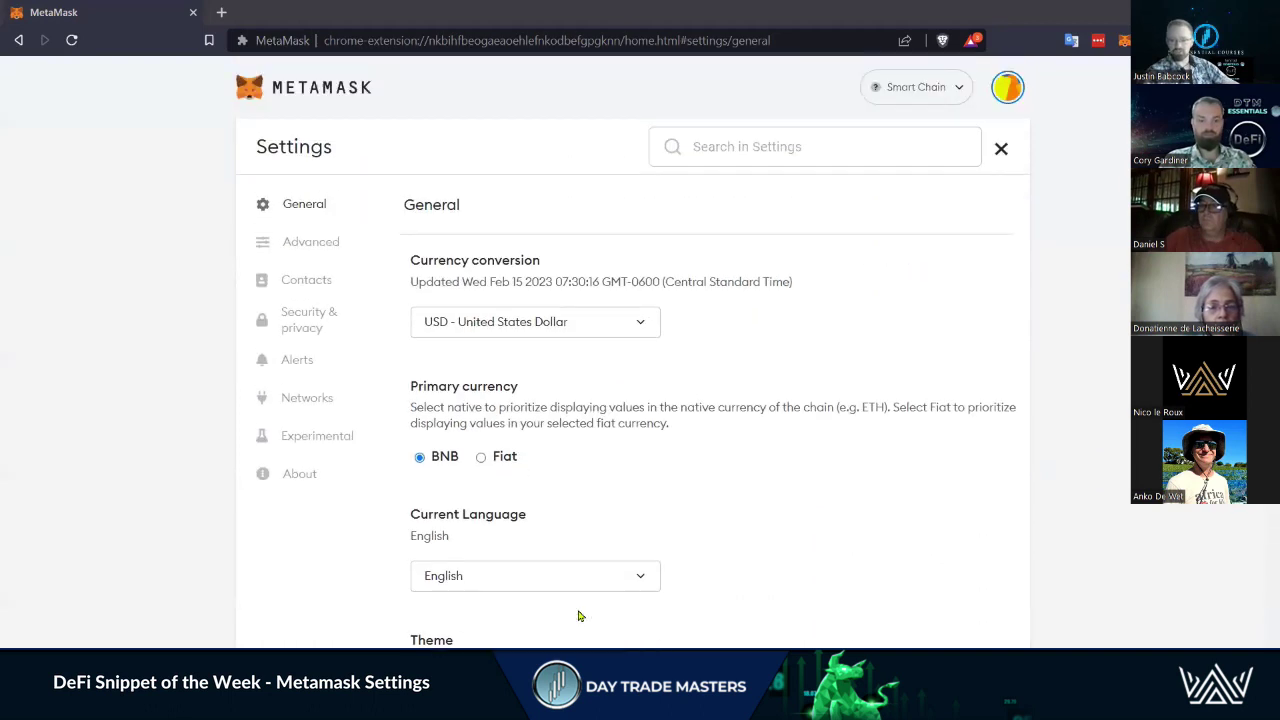
{"action": "left_click", "coordinate": [320, 243]}
- Scroll down through the Advanced settings options
{"action": "scroll", "coordinate": [889, 429], "scroll_direction": "down", "scroll_amount": 1}
{"action": "scroll", "coordinate": [893, 424], "scroll_direction": "up", "scroll_amount": 1}
{"action": "scroll", "coordinate": [890, 415], "scroll_direction": "down", "scroll_amount": 1}
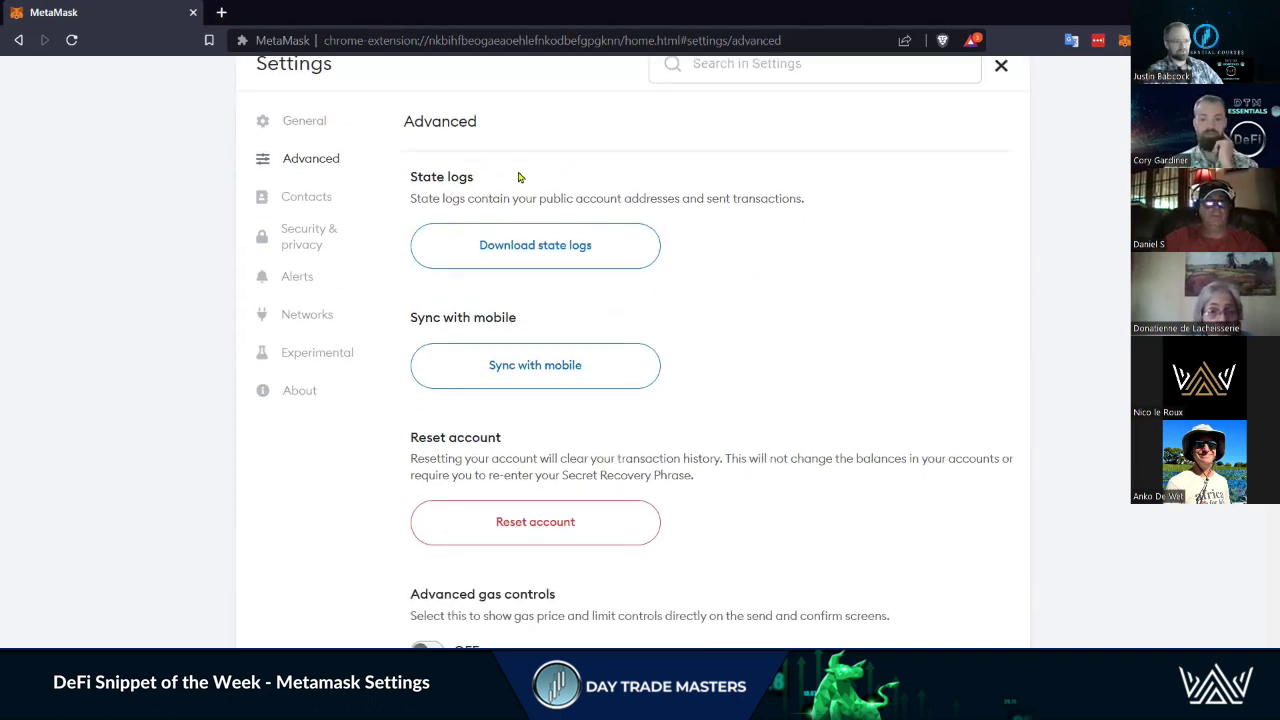
{"action": "scroll", "coordinate": [763, 320], "scroll_direction": "down", "scroll_amount": 1}
{"action": "scroll", "coordinate": [700, 285], "scroll_direction": "down", "scroll_amount": 1}
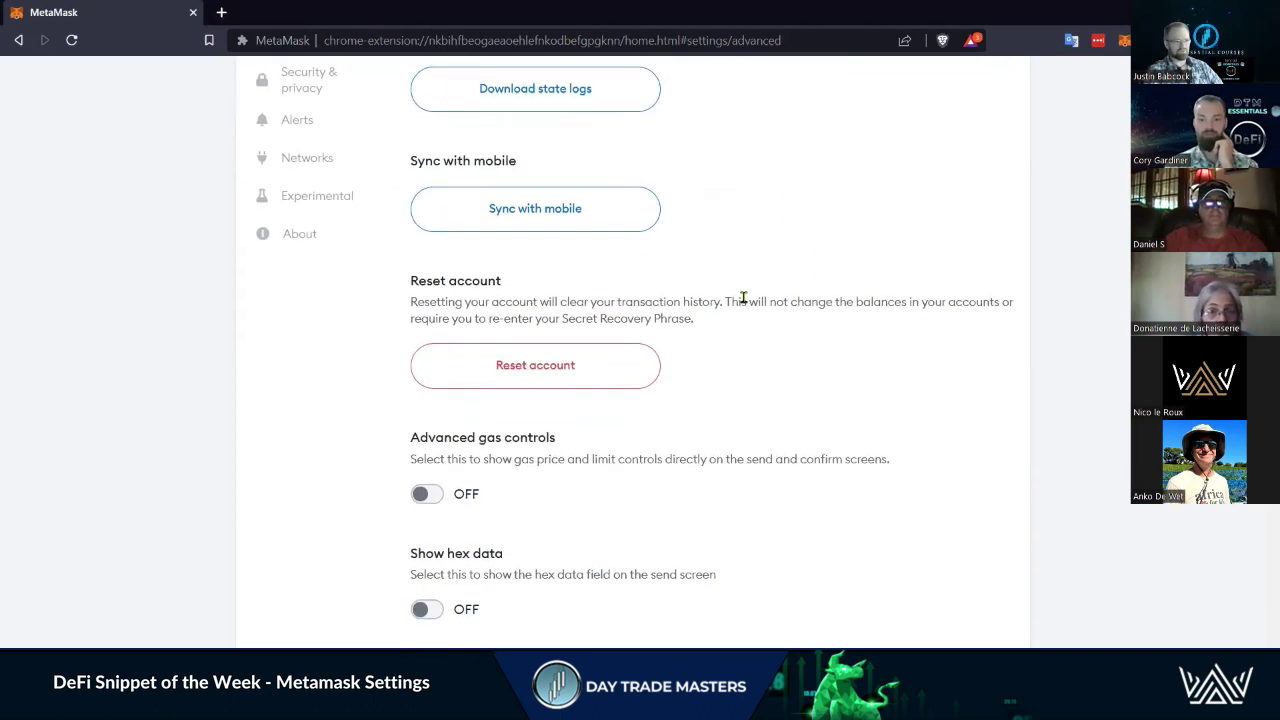
{"action": "scroll", "coordinate": [752, 364], "scroll_direction": "down", "scroll_amount": 2}
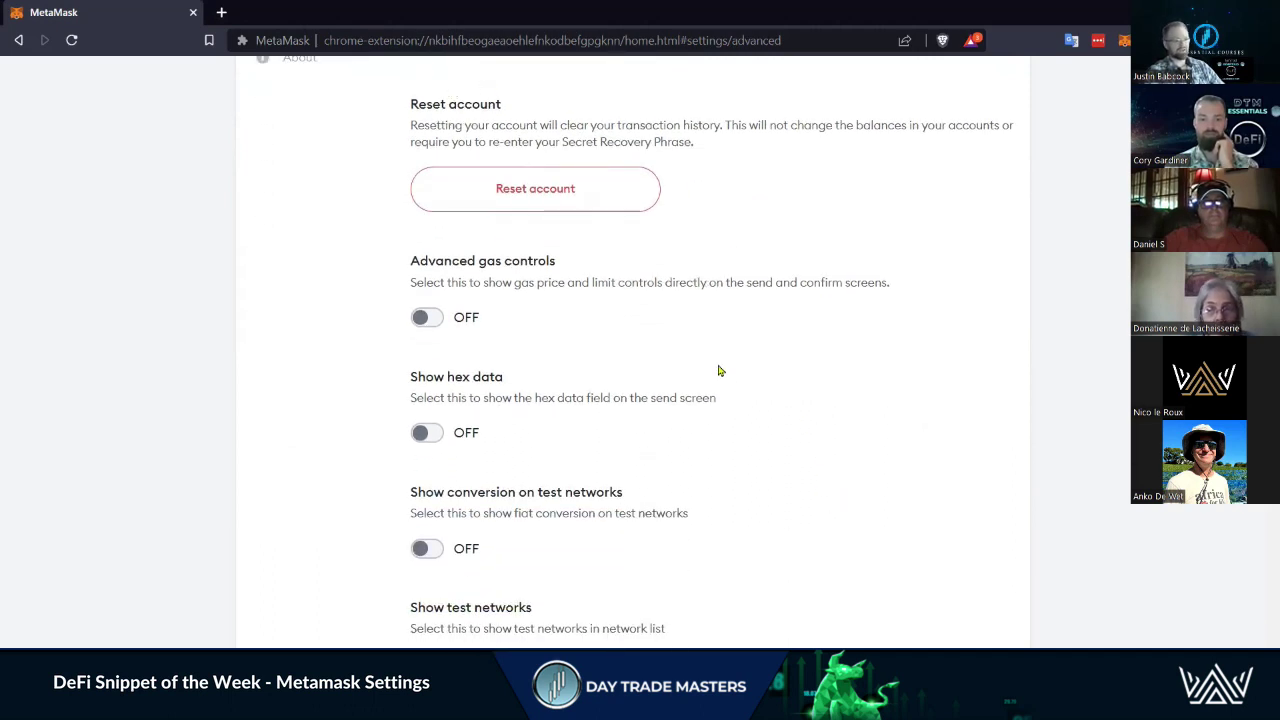
{"action": "scroll", "coordinate": [690, 365], "scroll_direction": "down", "scroll_amount": 1}
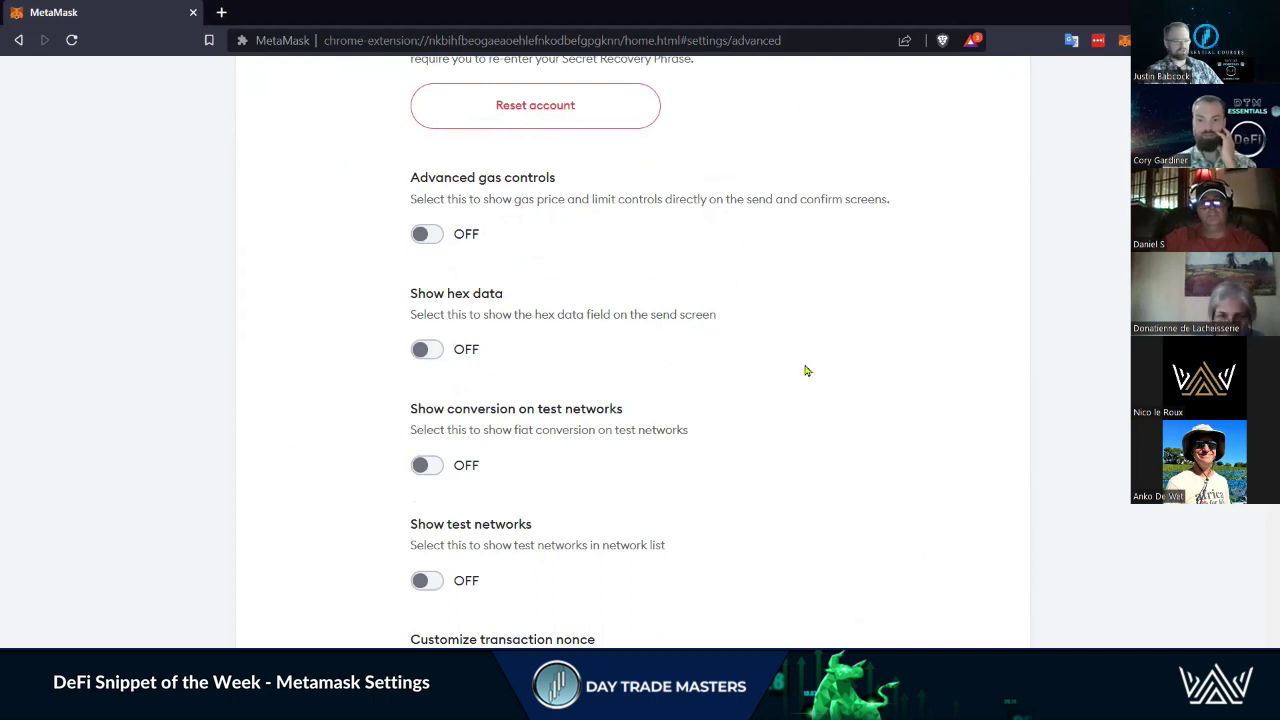
{"action": "scroll", "coordinate": [805, 376], "scroll_direction": "down", "scroll_amount": 1}
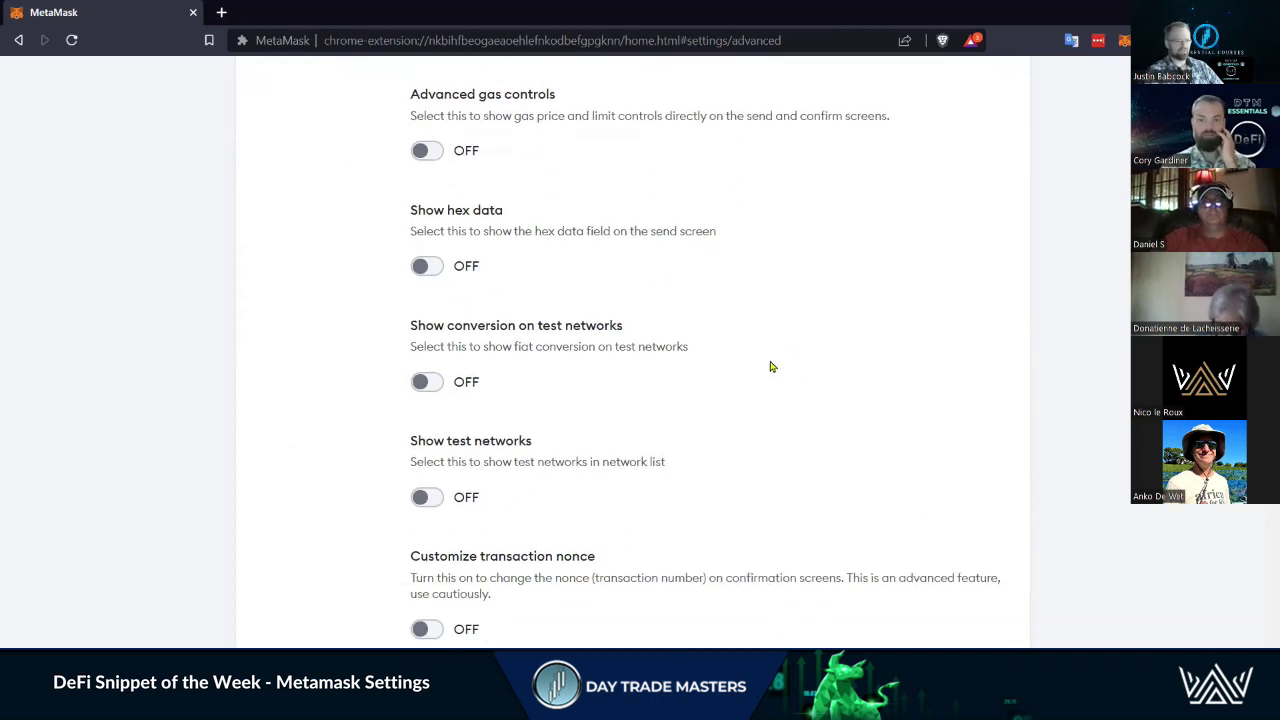
{"action": "scroll", "coordinate": [617, 209], "scroll_direction": "down", "scroll_amount": 1}
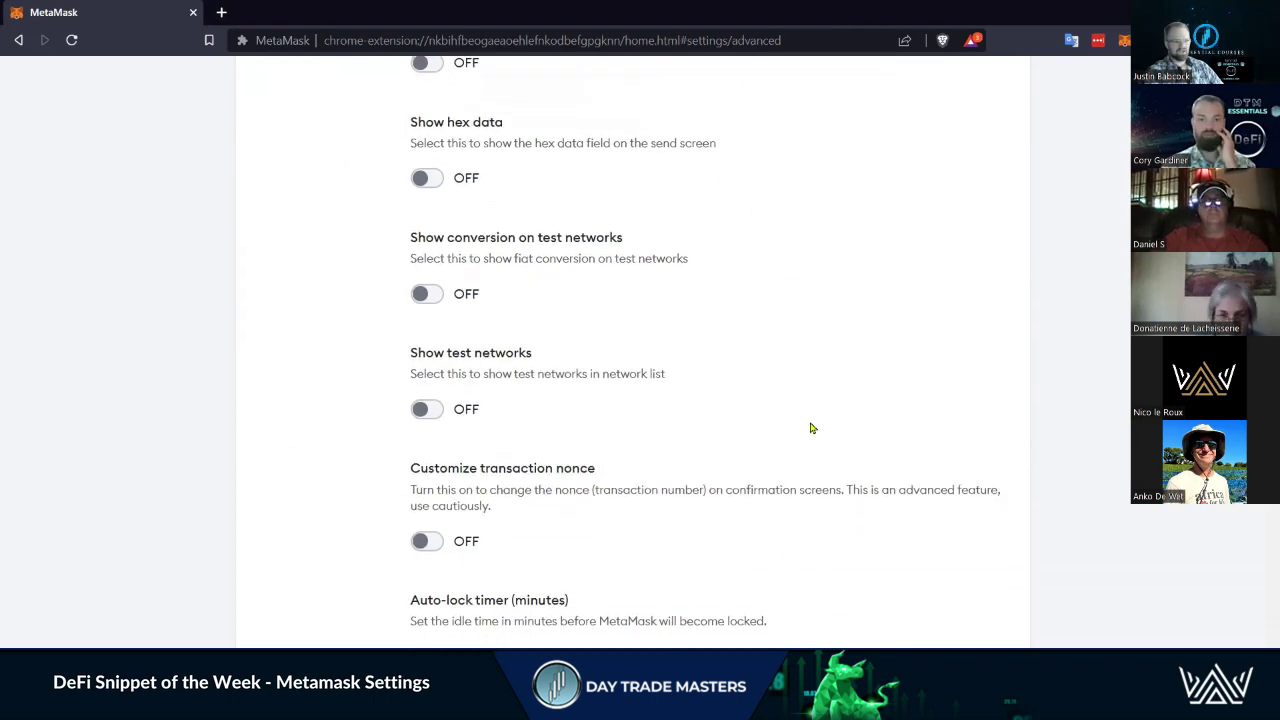
{"action": "scroll", "coordinate": [503, 274], "scroll_direction": "down", "scroll_amount": 2}
{"action": "scroll", "coordinate": [716, 477], "scroll_direction": "down", "scroll_amount": 1}
- Scroll back up and bring up the Contacts settings page with its empty list
{"action": "scroll", "coordinate": [717, 474], "scroll_direction": "up", "scroll_amount": 1}
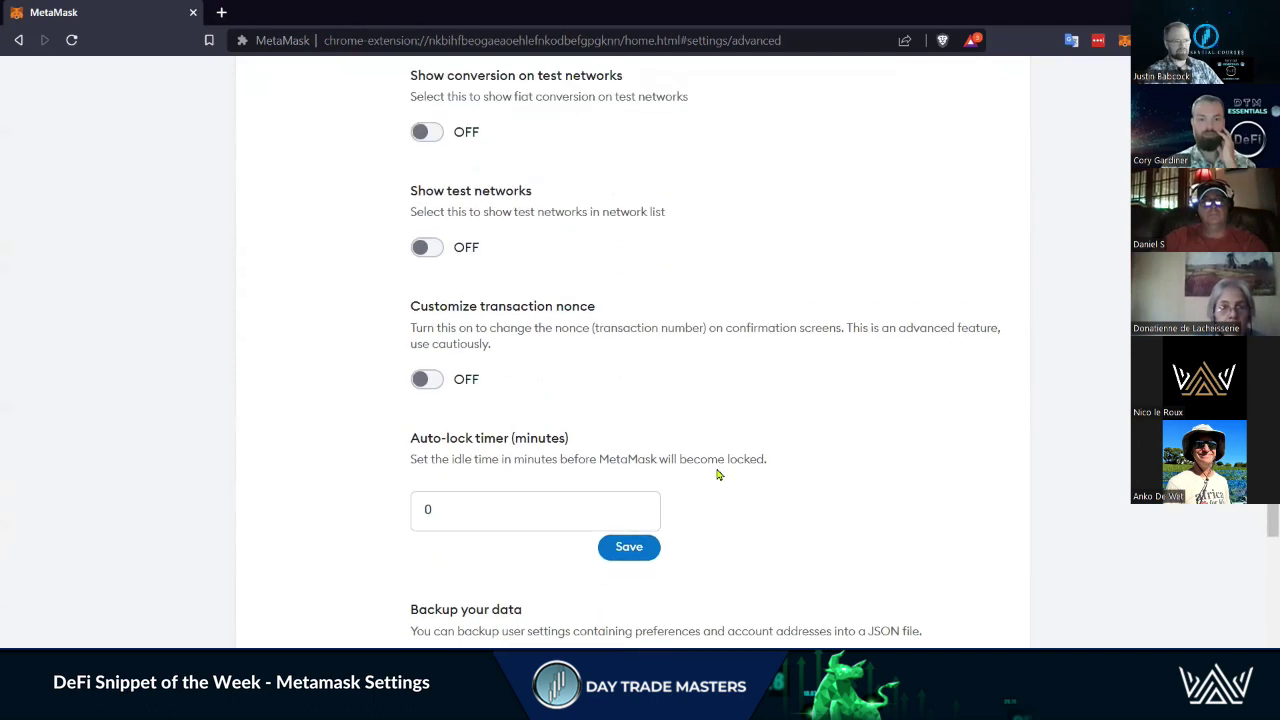
{"action": "scroll", "coordinate": [756, 390], "scroll_direction": "down", "scroll_amount": 1}
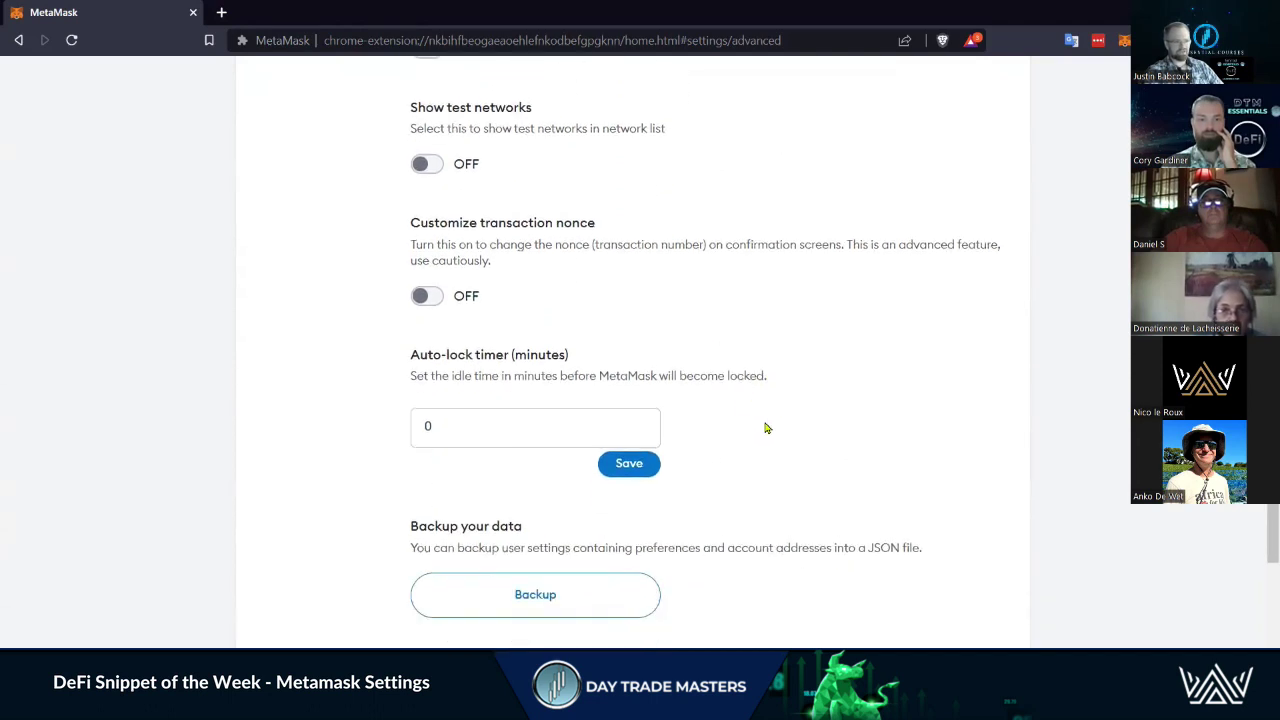
{"action": "scroll", "coordinate": [766, 426], "scroll_direction": "down", "scroll_amount": 2}
{"action": "scroll", "coordinate": [639, 605], "scroll_direction": "down", "scroll_amount": 3}
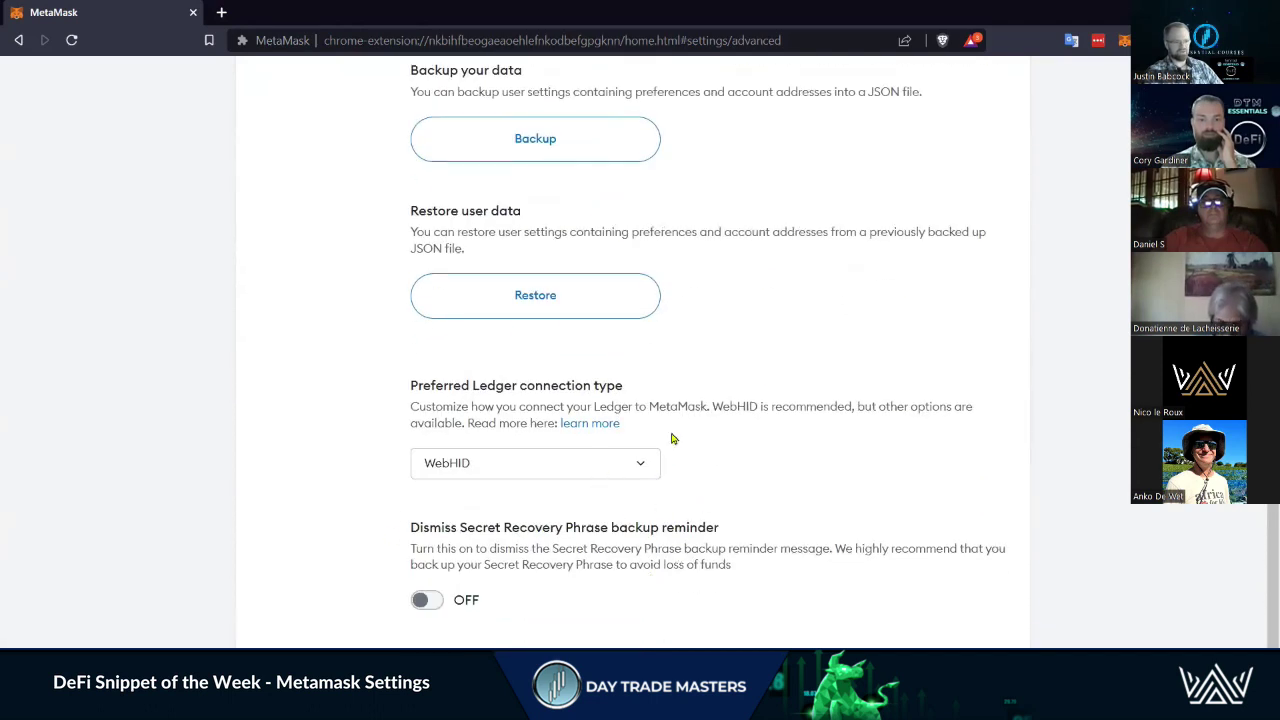
{"action": "scroll", "coordinate": [648, 446], "scroll_direction": "up", "scroll_amount": 15}
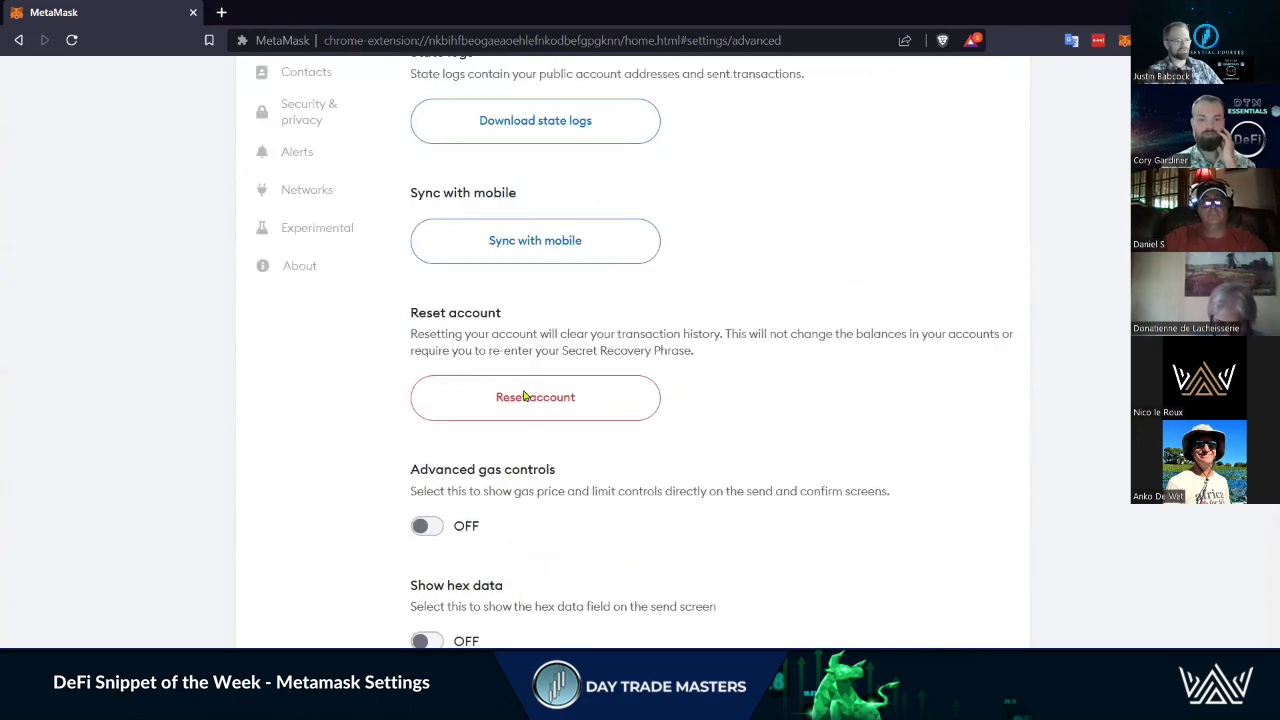
{"action": "left_click", "coordinate": [314, 283]}
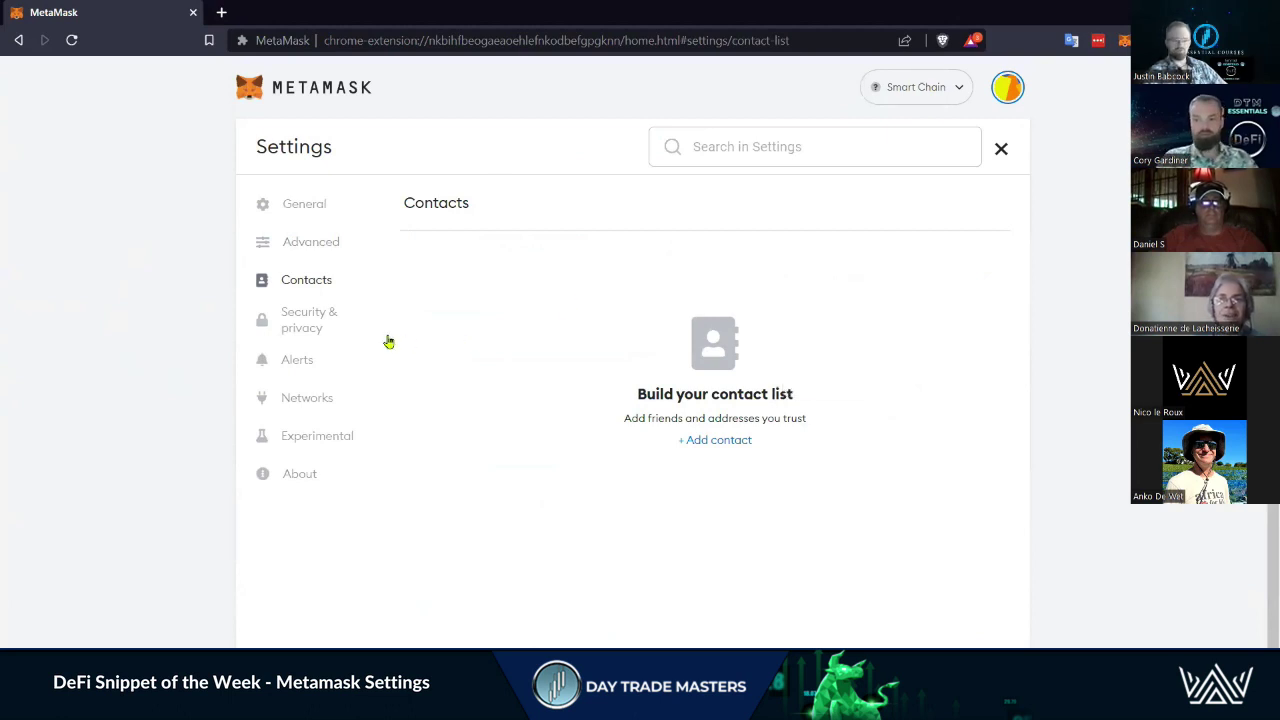
{"action": "left_click", "coordinate": [309, 325]}
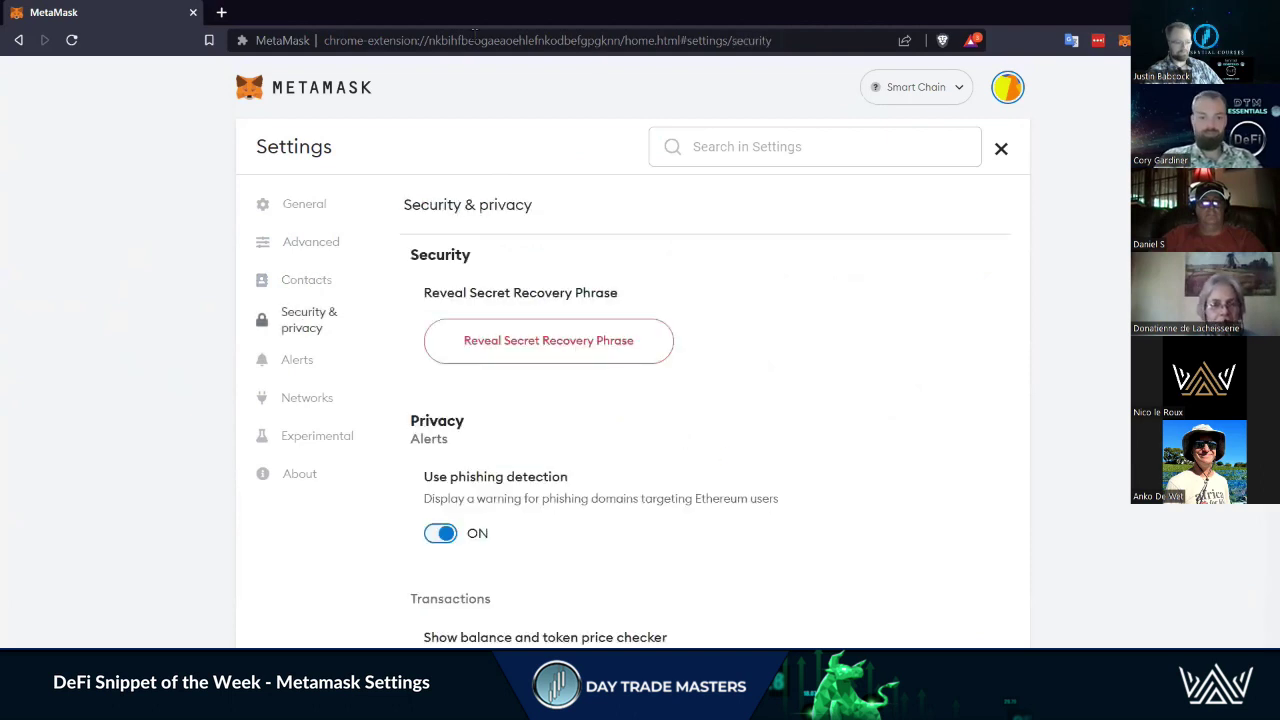
{"action": "scroll", "coordinate": [851, 416], "scroll_direction": "down", "scroll_amount": 2}
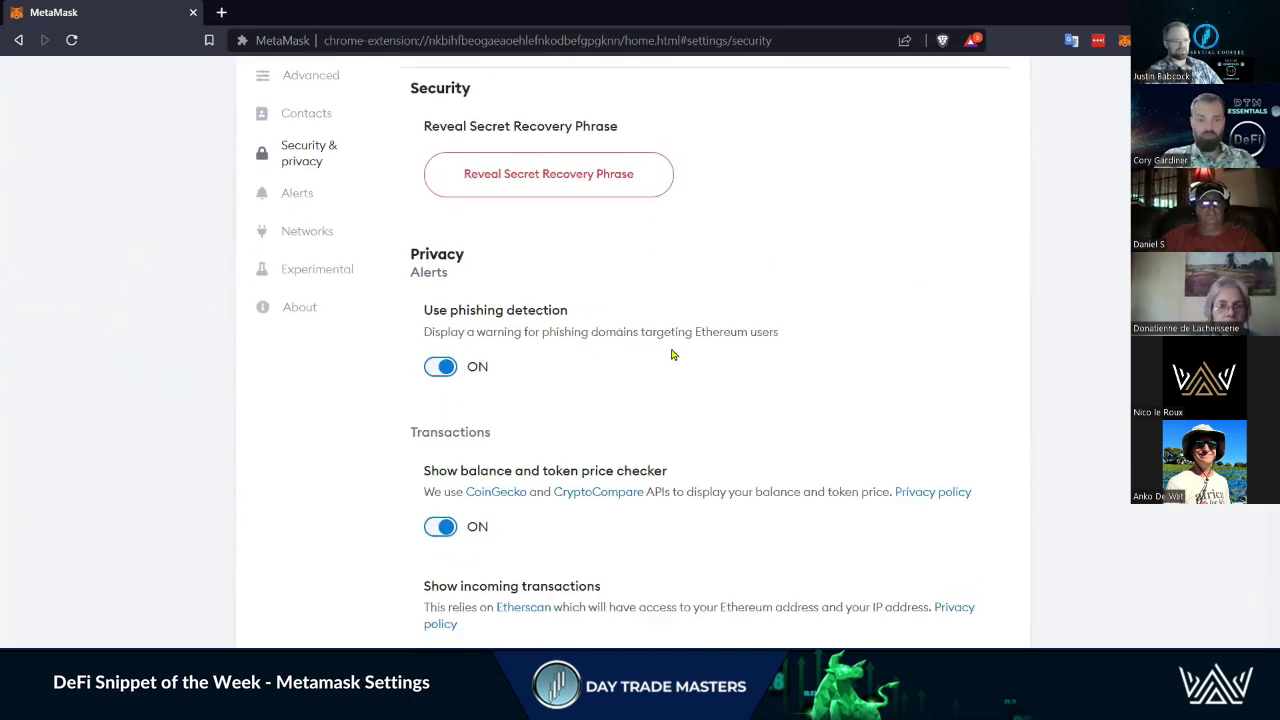
{"action": "scroll", "coordinate": [711, 349], "scroll_direction": "down", "scroll_amount": 2}
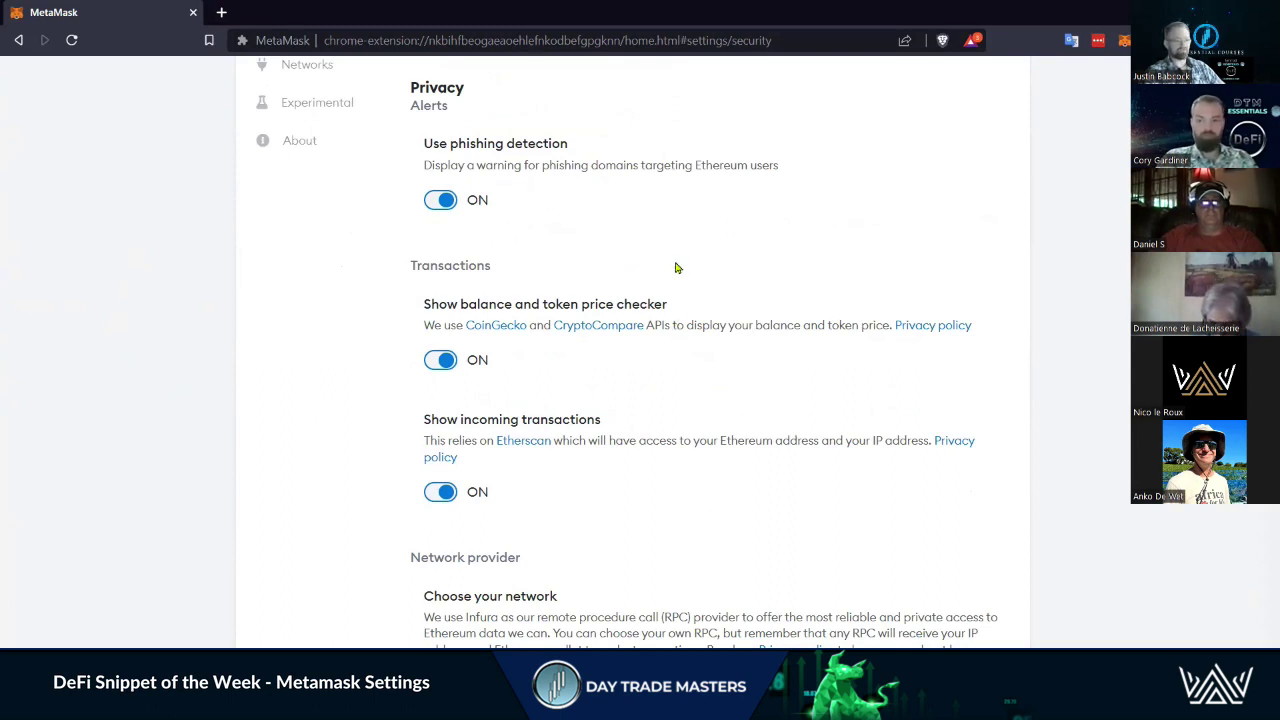
{"action": "scroll", "coordinate": [677, 275], "scroll_direction": "down", "scroll_amount": 1}
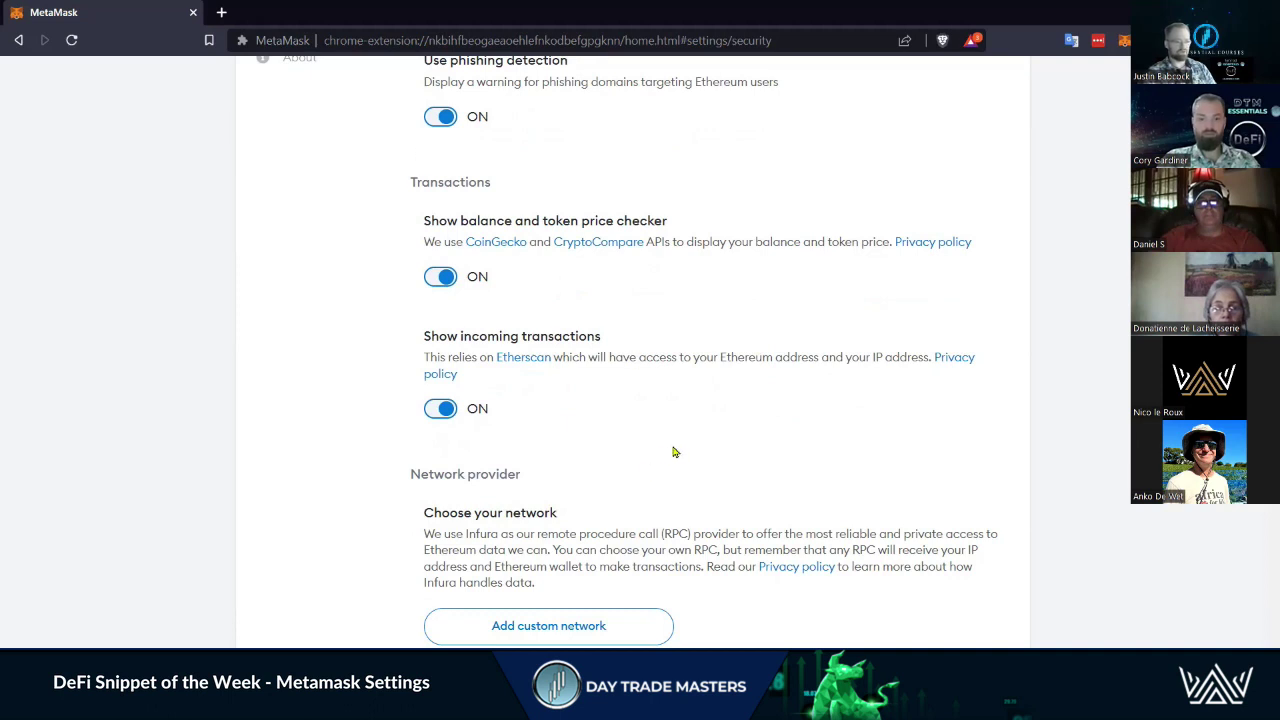
{"action": "scroll", "coordinate": [675, 452], "scroll_direction": "down", "scroll_amount": 2}
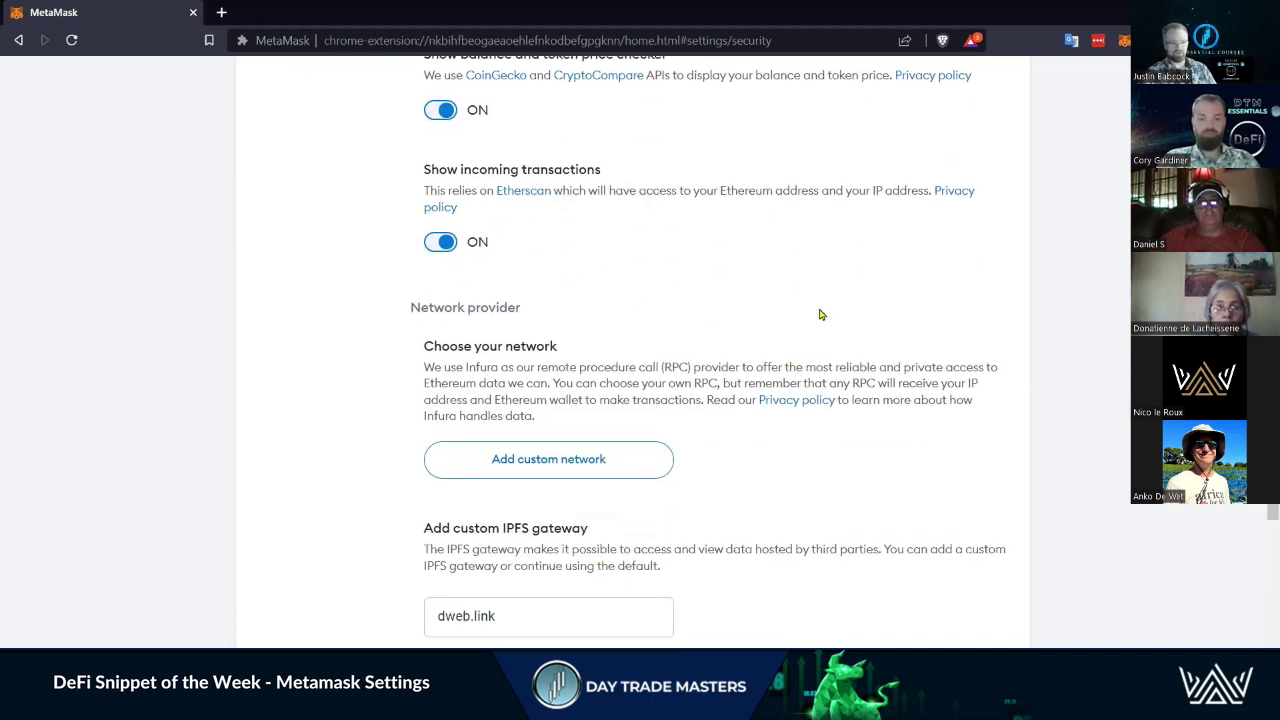
{"action": "scroll", "coordinate": [818, 324], "scroll_direction": "down", "scroll_amount": 3}
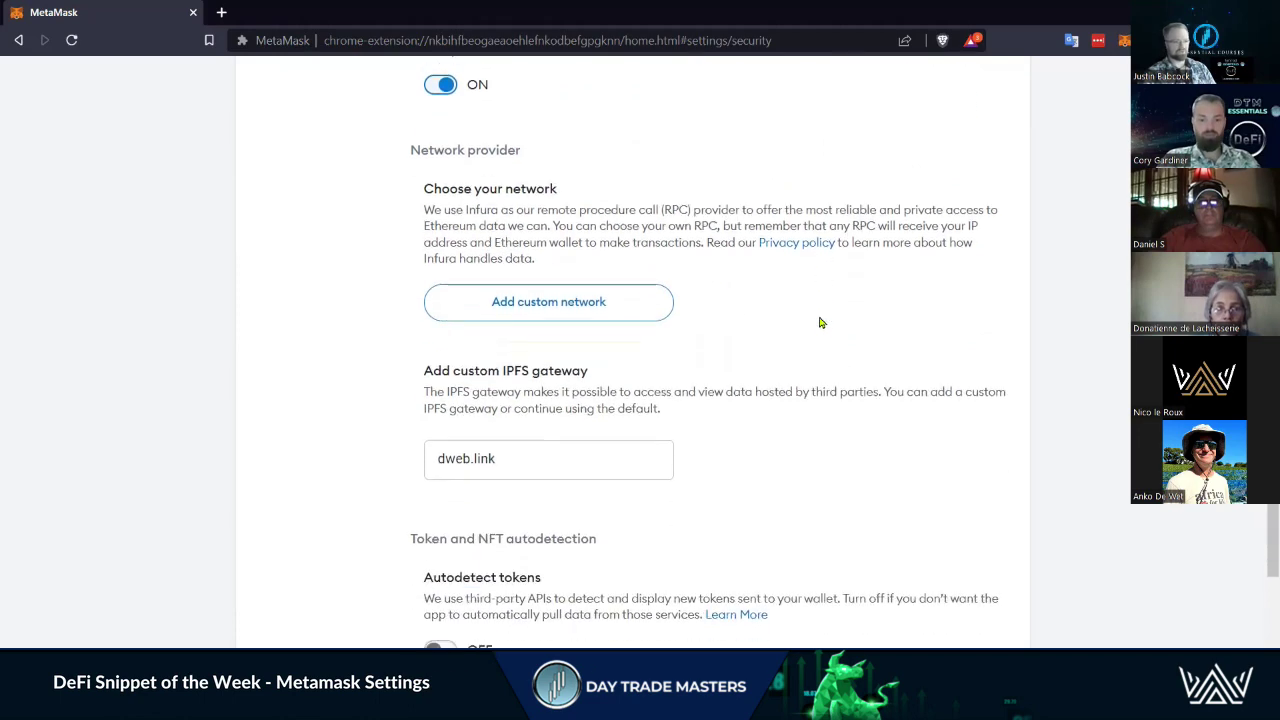
{"action": "scroll", "coordinate": [666, 171], "scroll_direction": "down", "scroll_amount": 3}
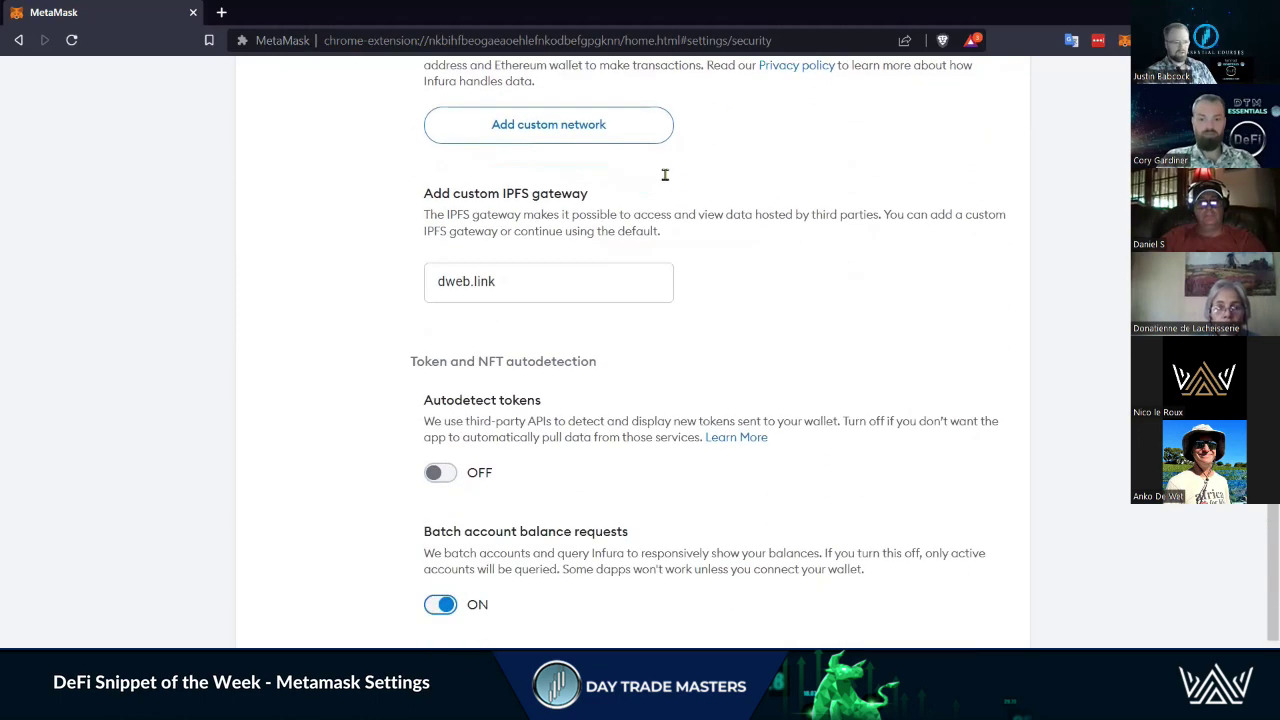
{"action": "scroll", "coordinate": [707, 264], "scroll_direction": "down", "scroll_amount": 1}
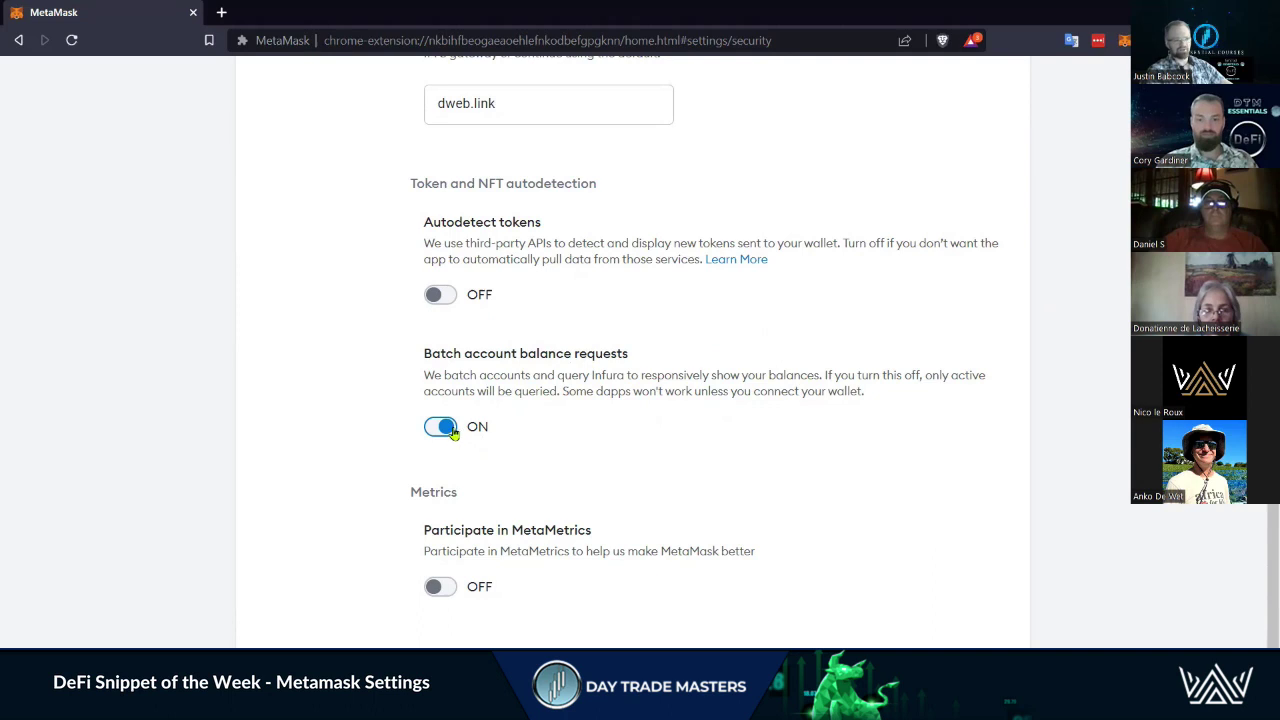
{"action": "left_click", "coordinate": [452, 430]}
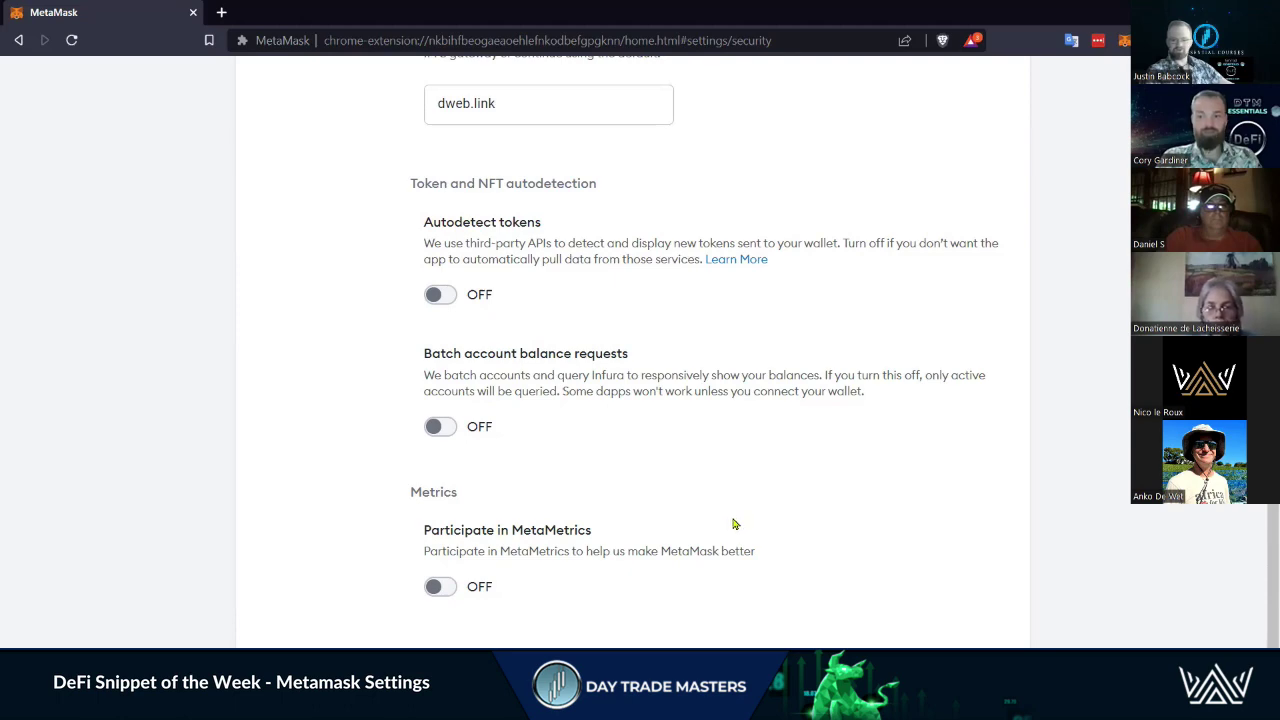
- Scroll the Security & privacy page to confirm Batch account balance requests is off
{"action": "scroll", "coordinate": [732, 524], "scroll_direction": "up", "scroll_amount": 15}
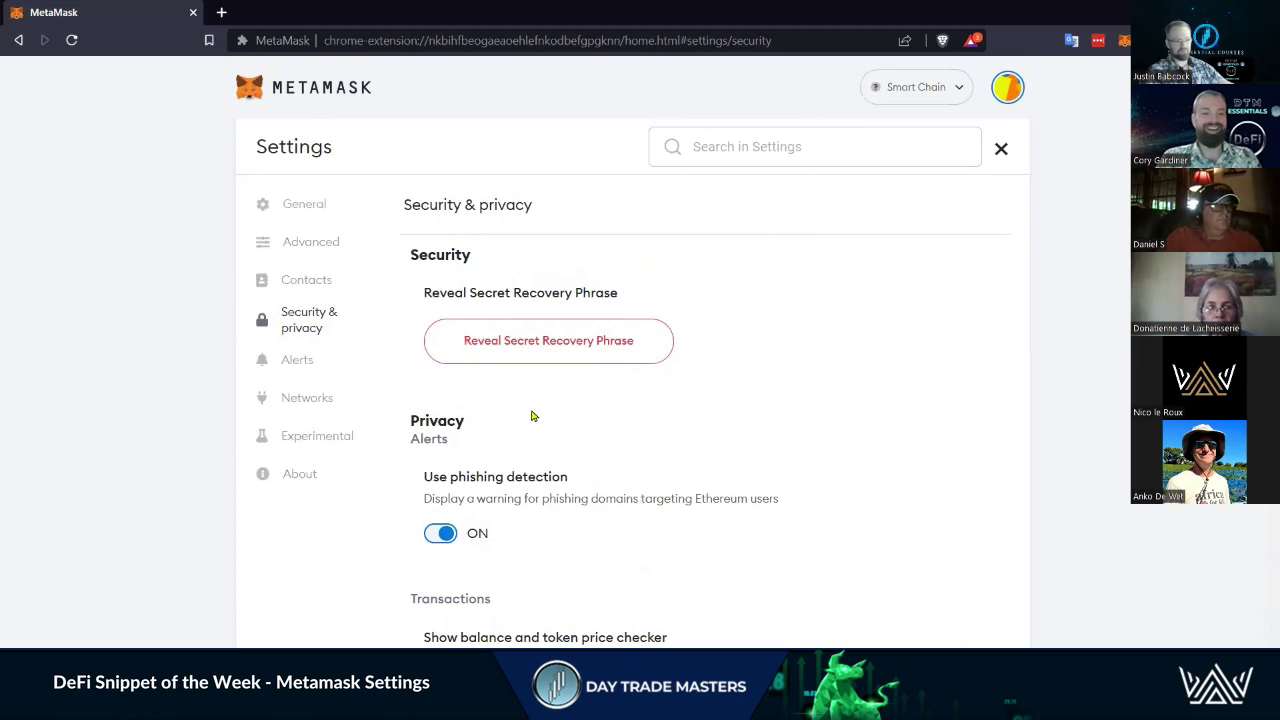
{"action": "scroll", "coordinate": [563, 423], "scroll_direction": "down", "scroll_amount": 4}
{"action": "scroll", "coordinate": [611, 413], "scroll_direction": "down", "scroll_amount": 10}
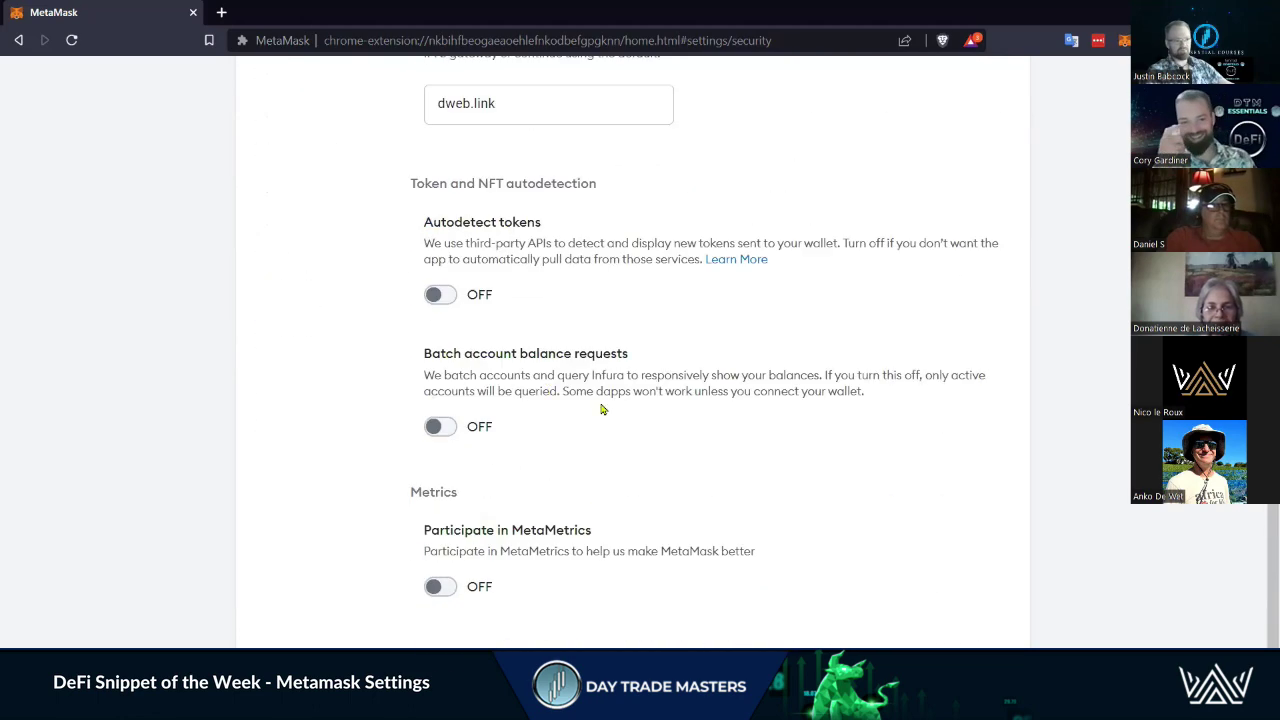
{"action": "scroll", "coordinate": [609, 503], "scroll_direction": "up", "scroll_amount": 14}
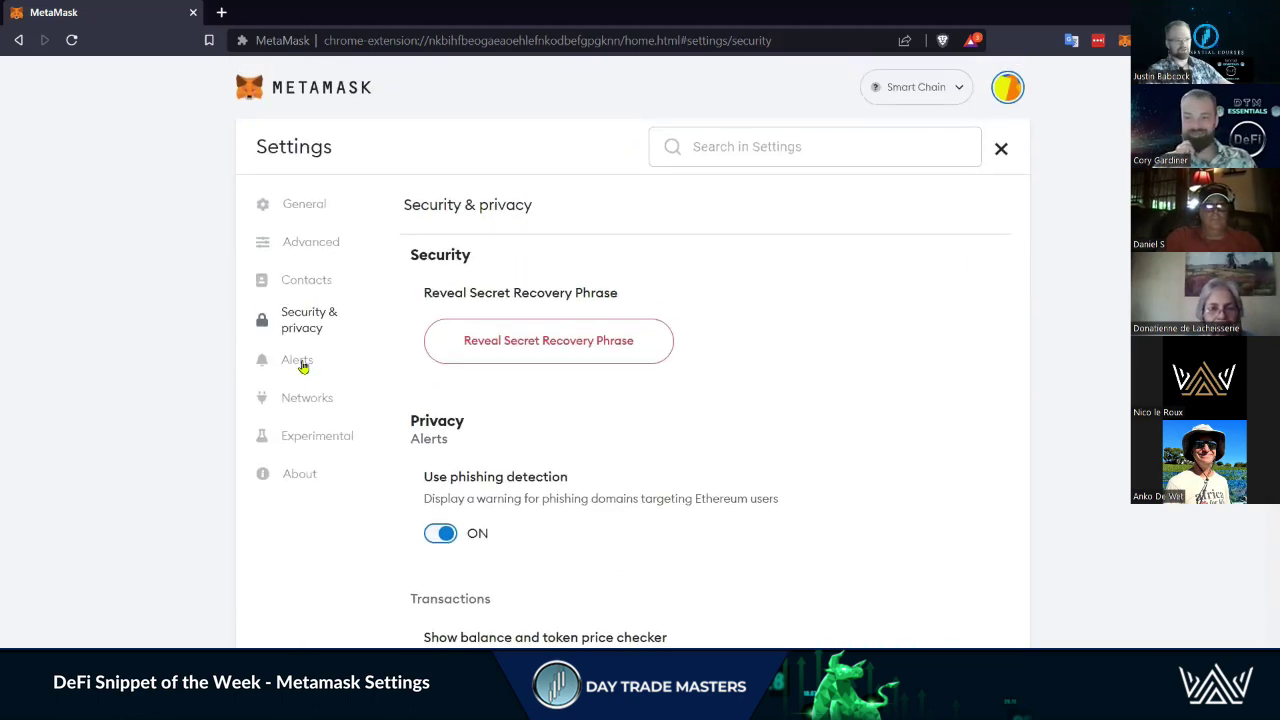
- Look through the Alerts and Networks settings, ending on Experimental with both features on
{"action": "left_click", "coordinate": [302, 363]}
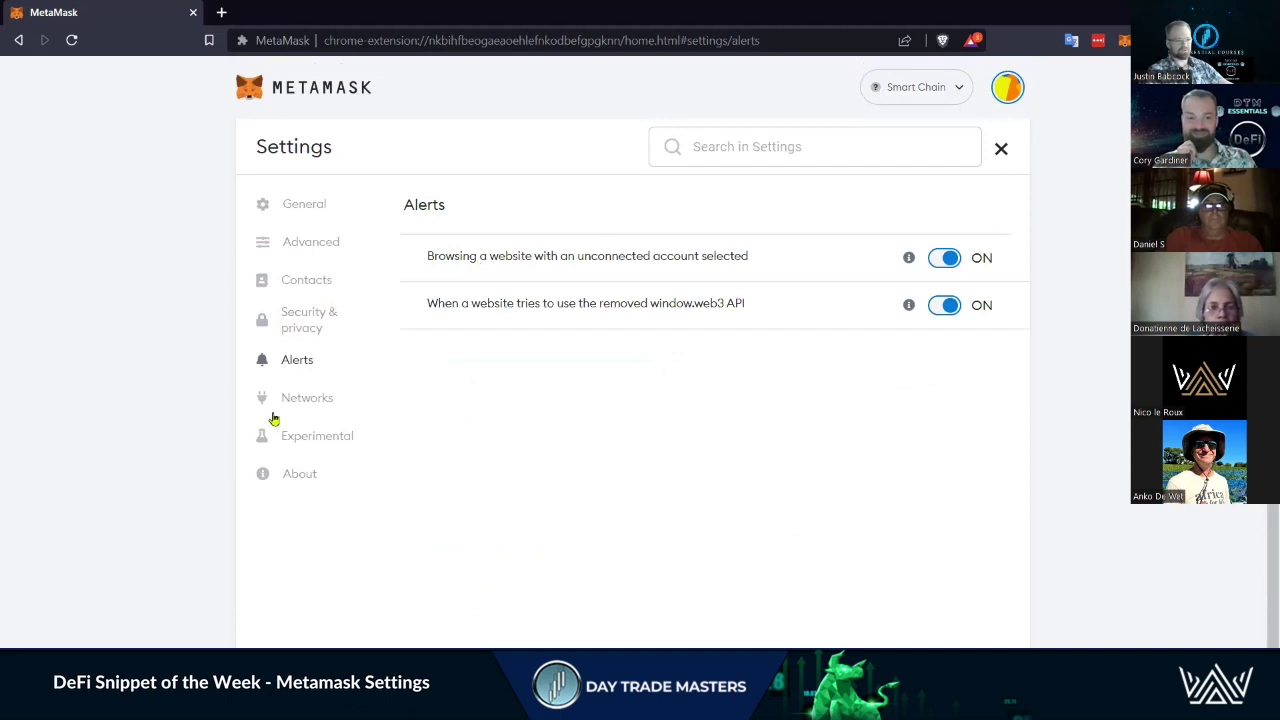
{"action": "left_click", "coordinate": [362, 401]}
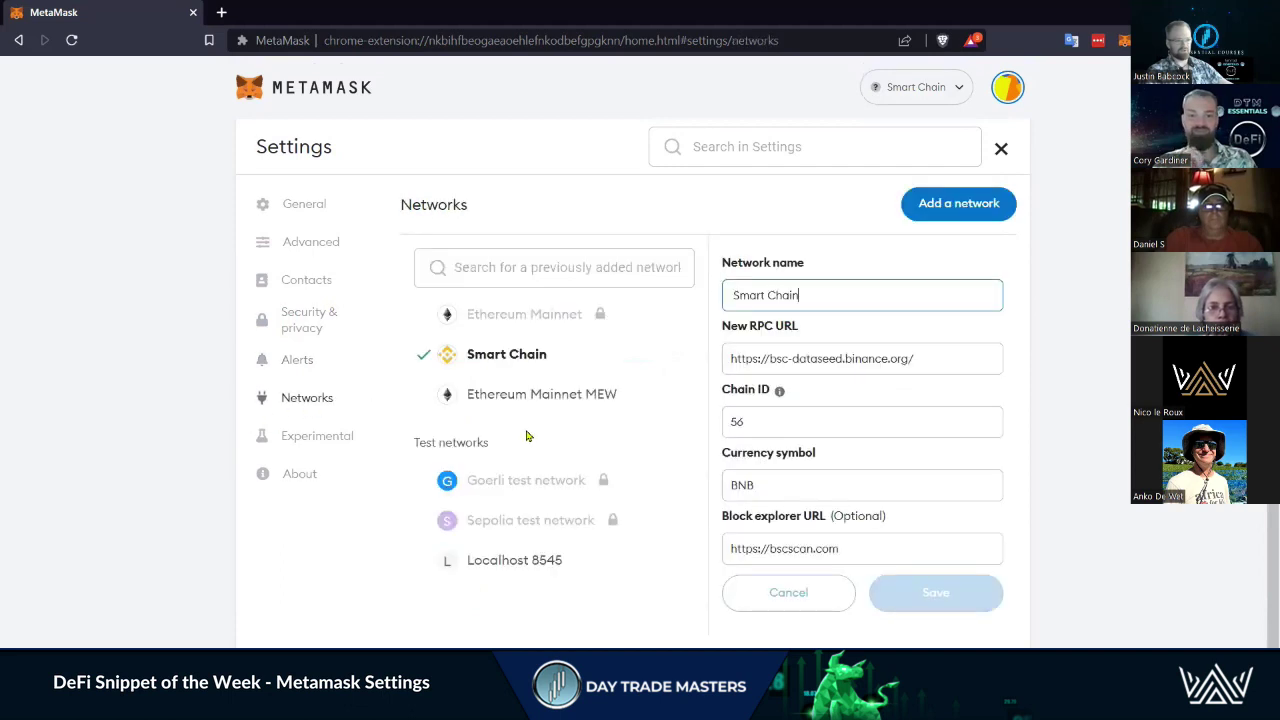
{"action": "left_click", "coordinate": [363, 437]}
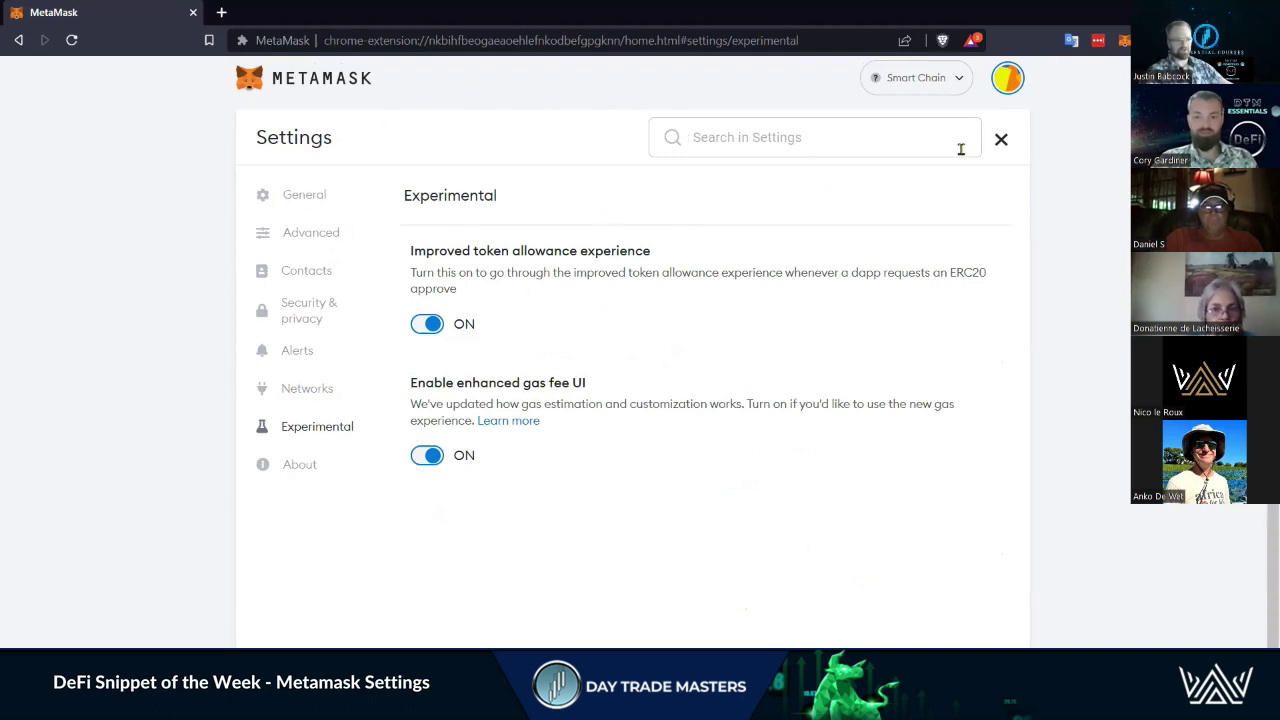
- Show the Ethereum Mainnet MEW network's details: chain ID 1, currency ETH
{"action": "left_click", "coordinate": [307, 388]}
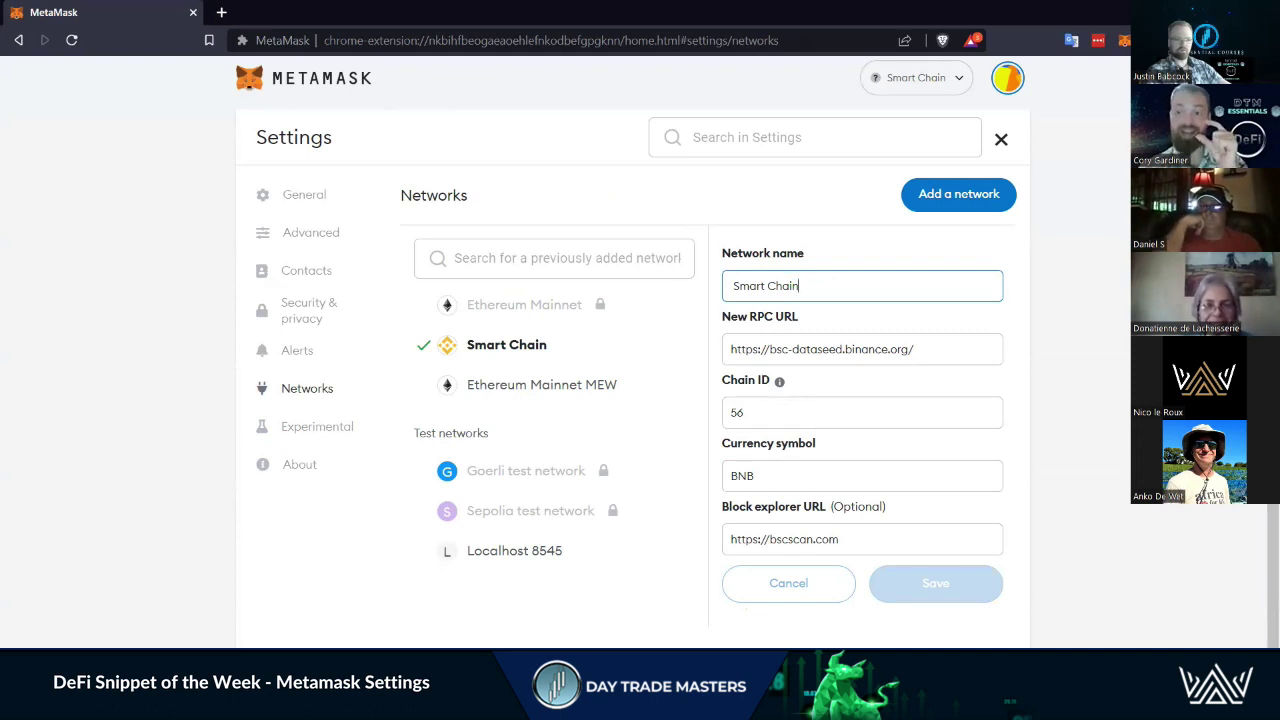
{"action": "left_click", "coordinate": [541, 384]}
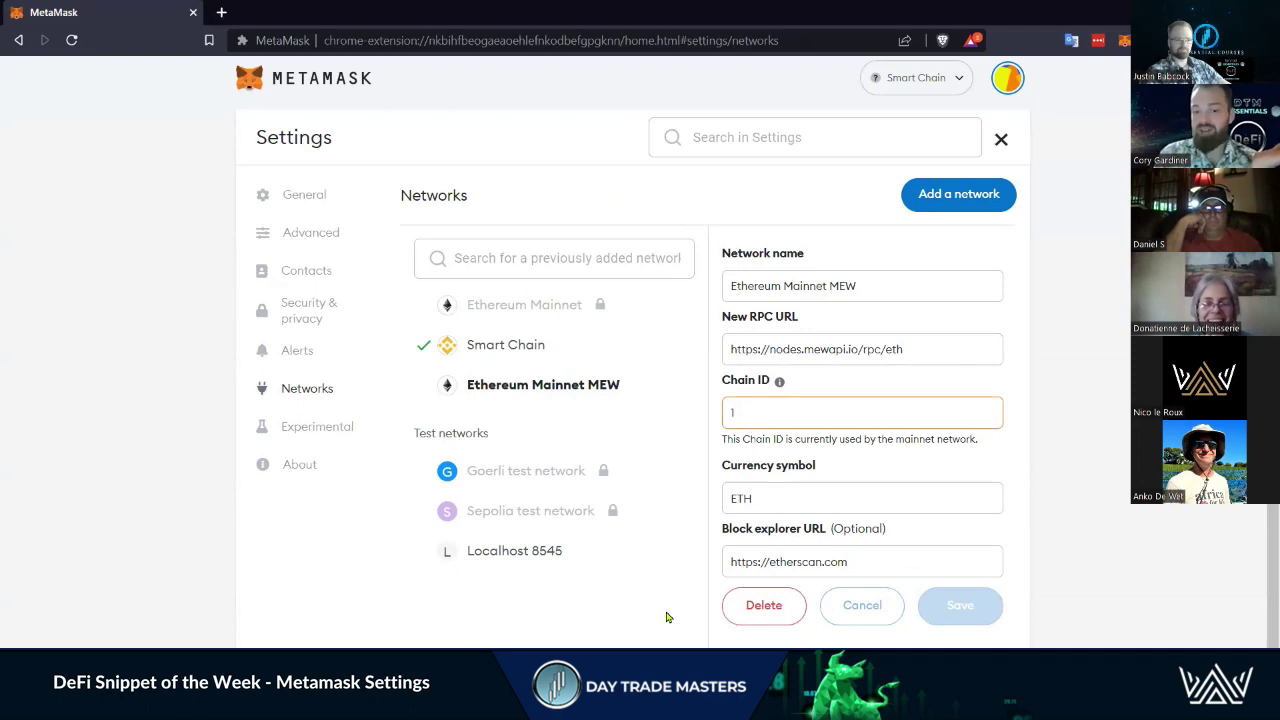